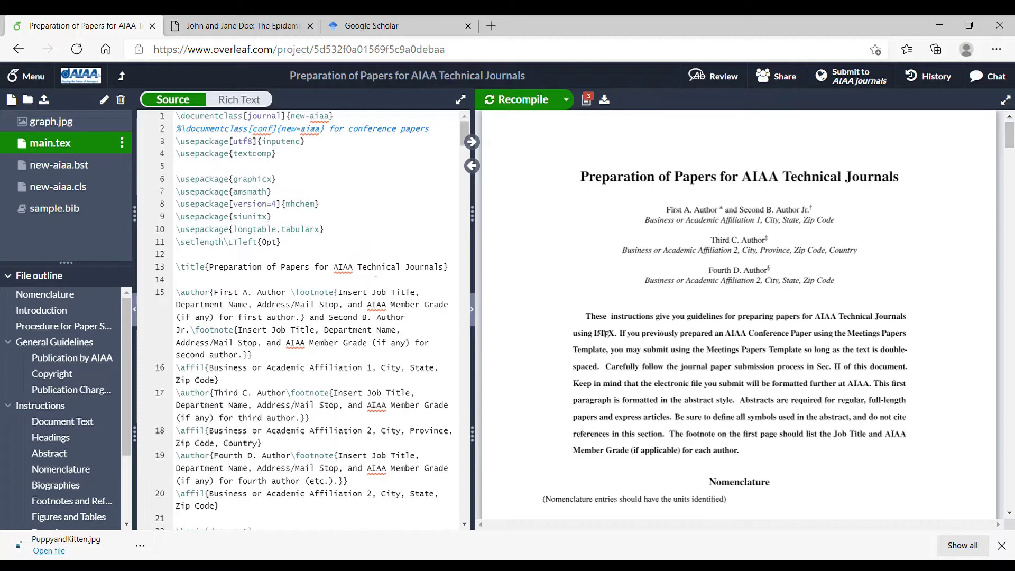
Replace the title text on line 13 with 'Greatest Paper Ever' and recompile.
drag(444, 270, 217, 273)
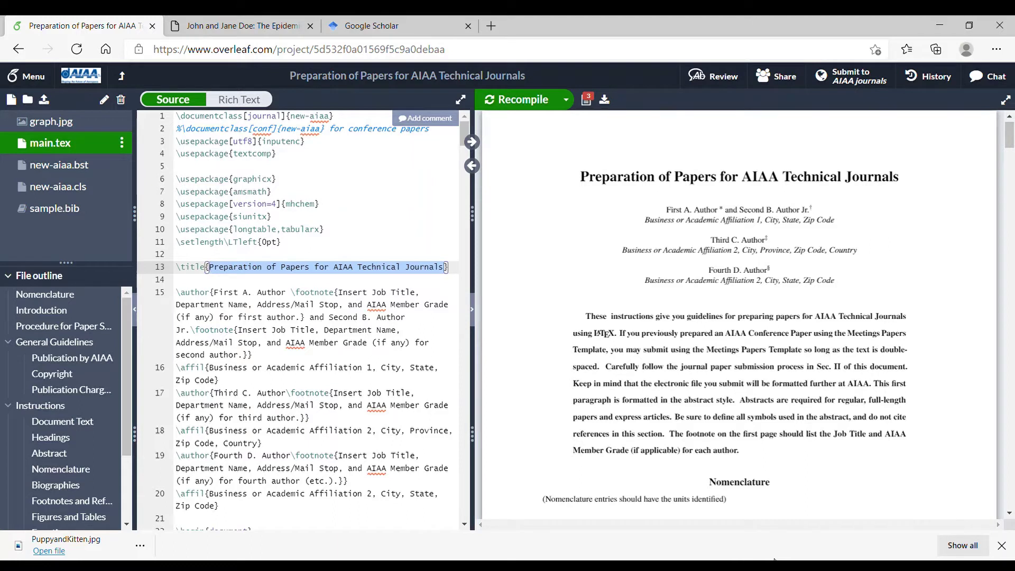
text(Great)
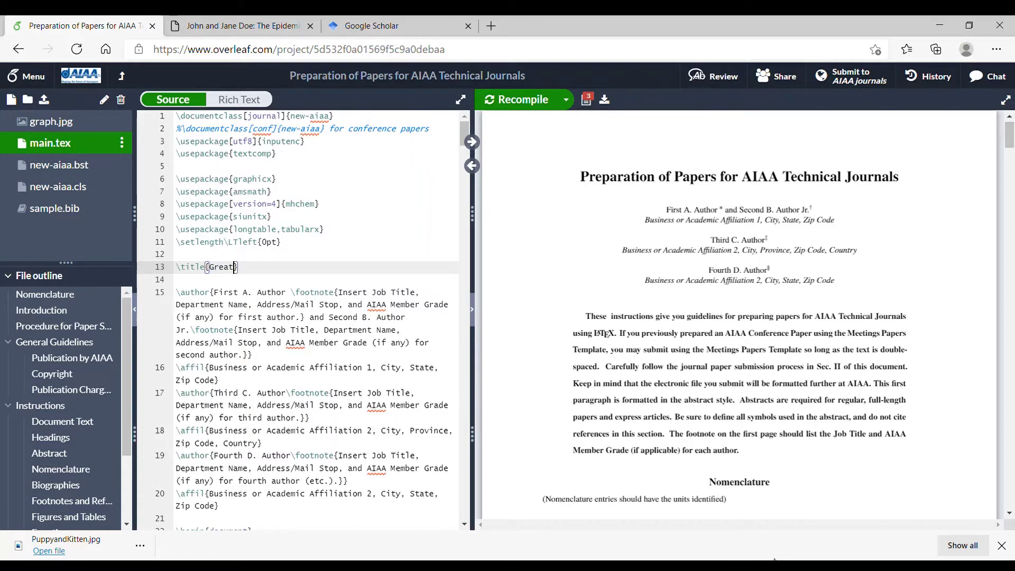
text(est )
text(Paper Eve)
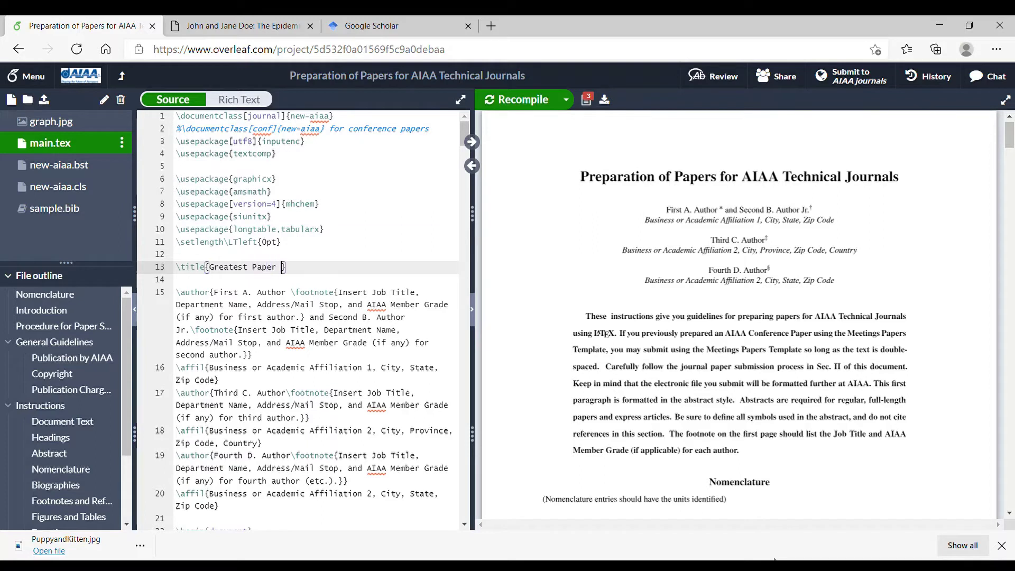
text(r)
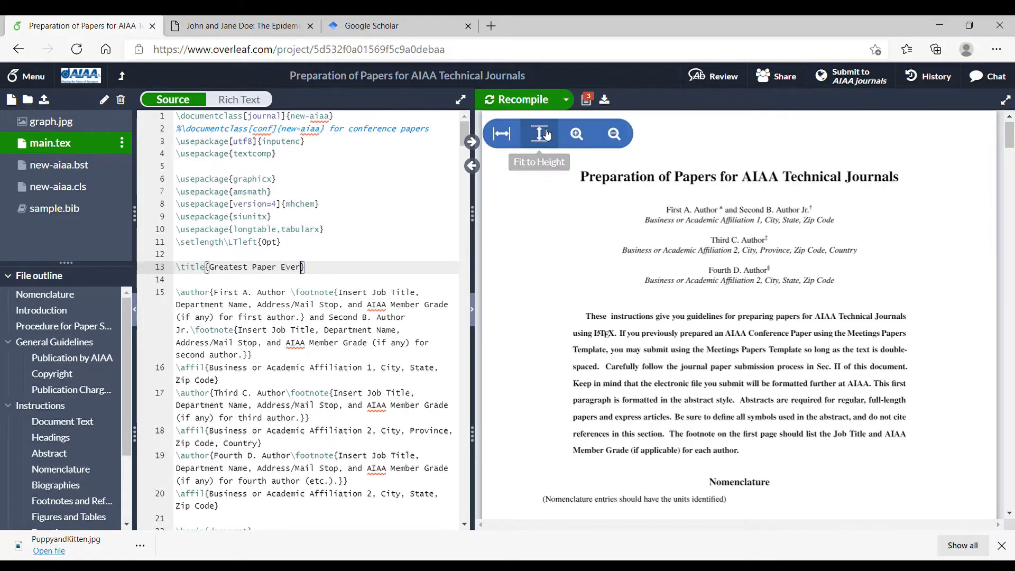
key(ctrl+s)
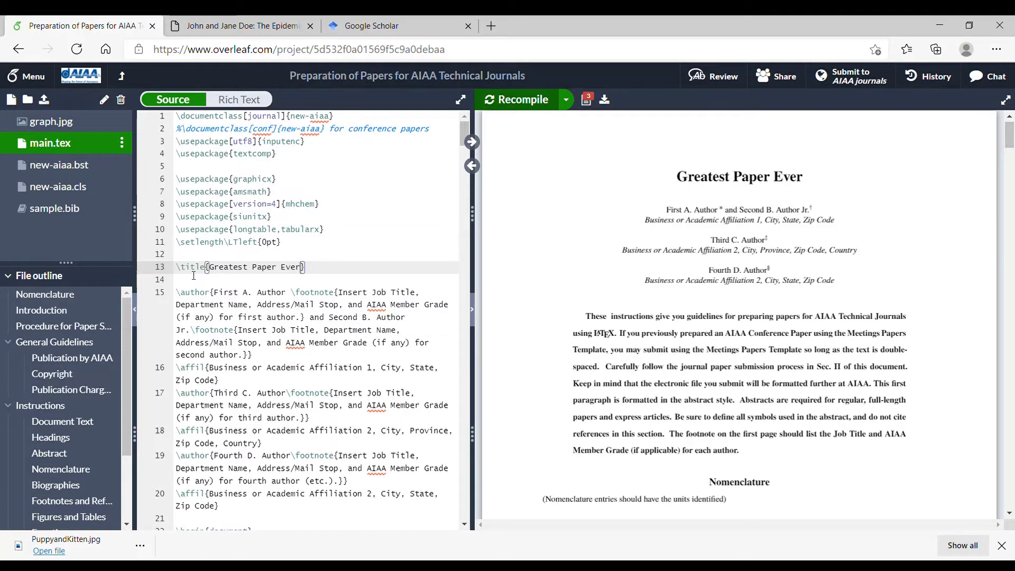
Overwrite the First A. Author placeholder with the author's first name, then select its footnote placeholder.
click(286, 292)
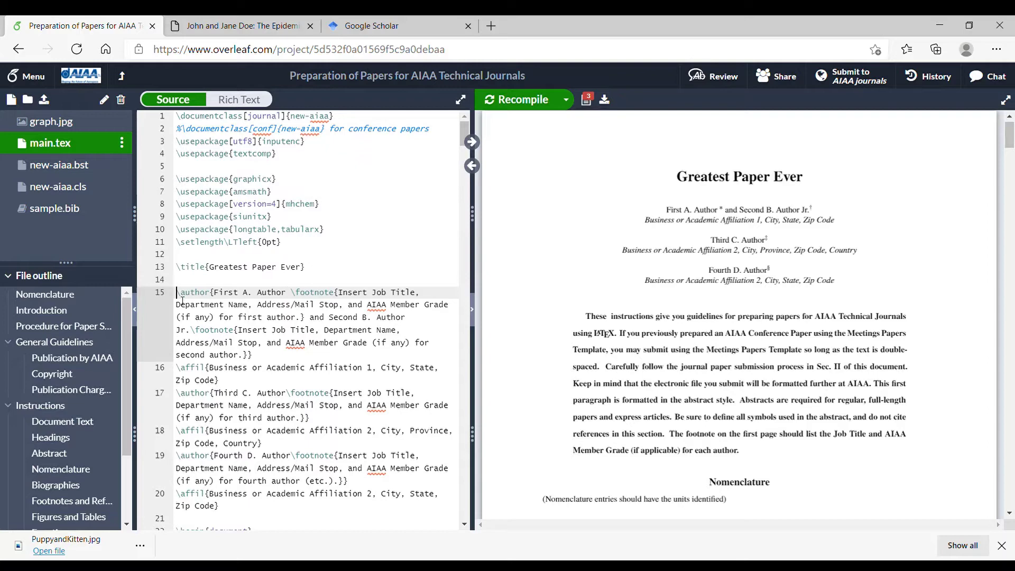
drag(177, 293, 234, 512)
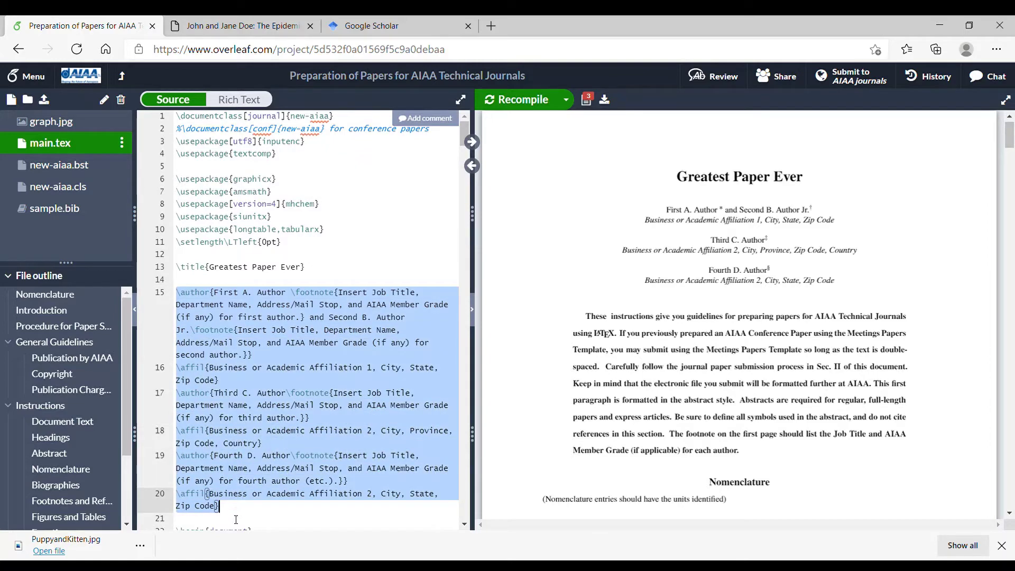
drag(286, 293, 217, 294)
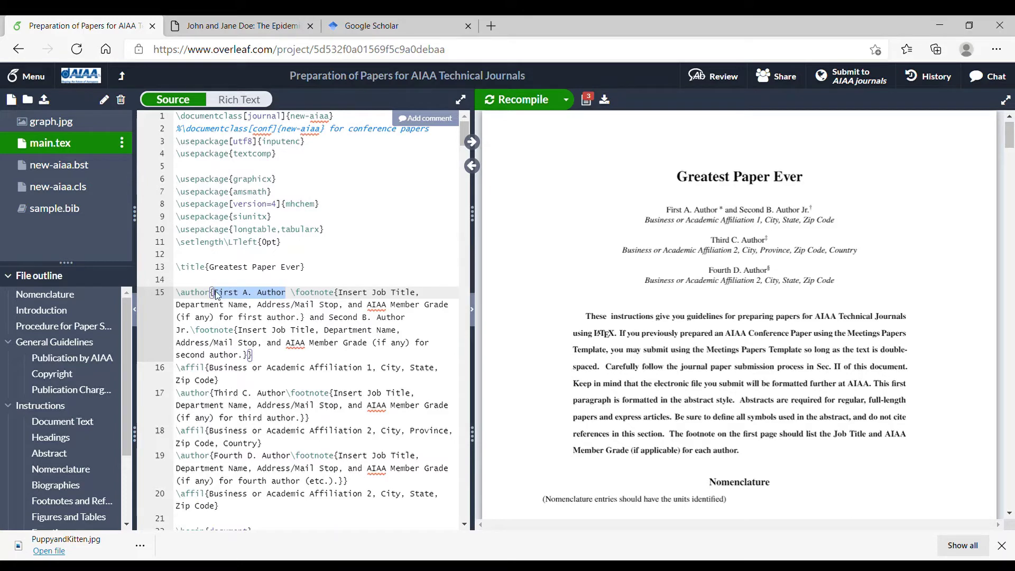
text(Mitch)
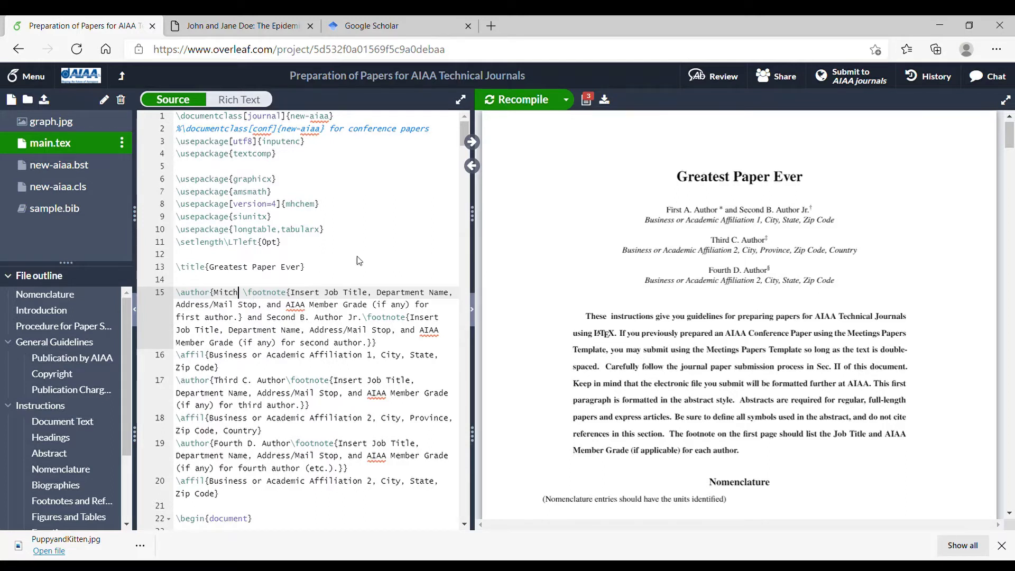
drag(290, 292, 422, 311)
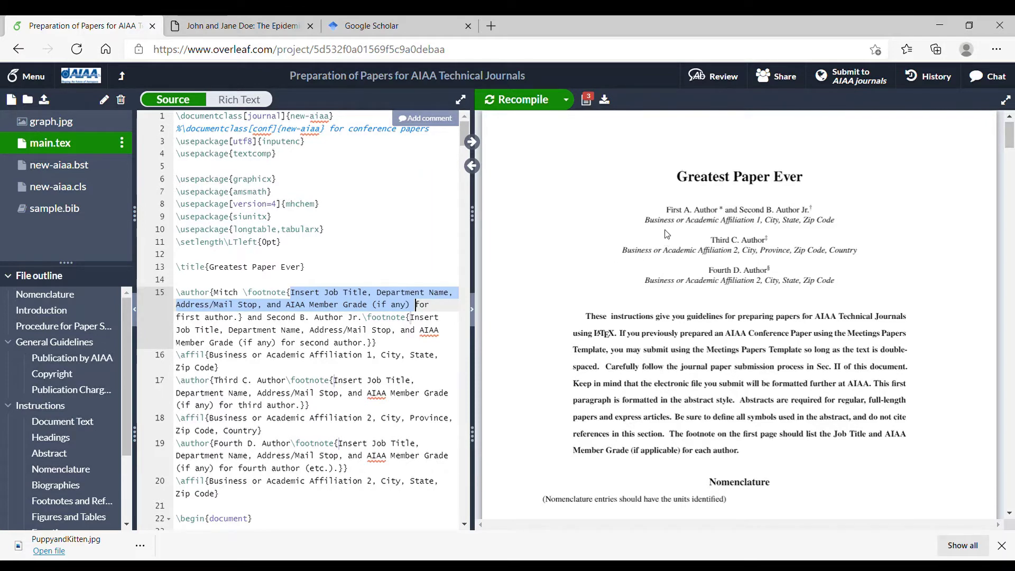
scroll(667, 234, down, 4)
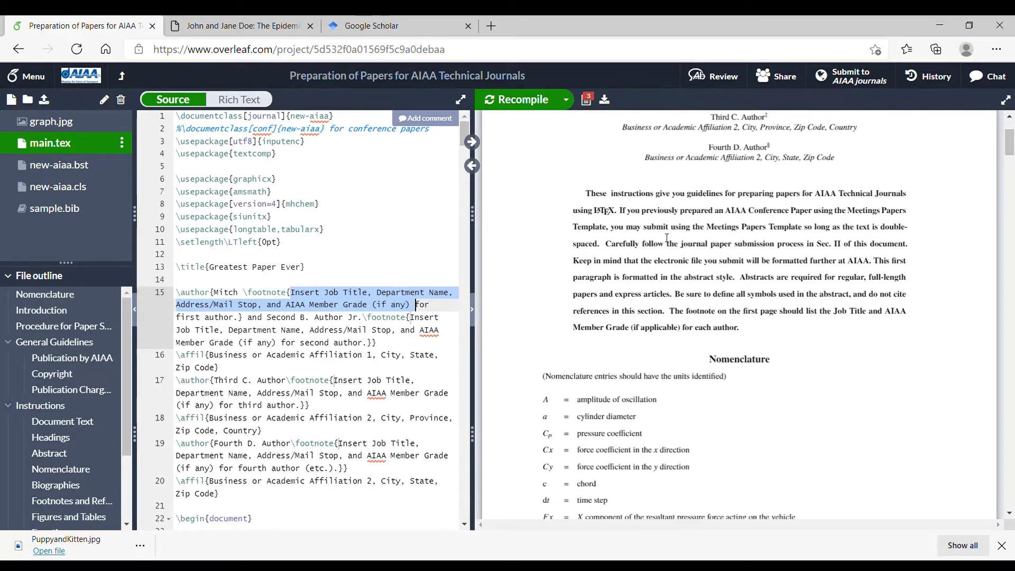
scroll(634, 264, up, 4)
scroll(621, 275, down, 5)
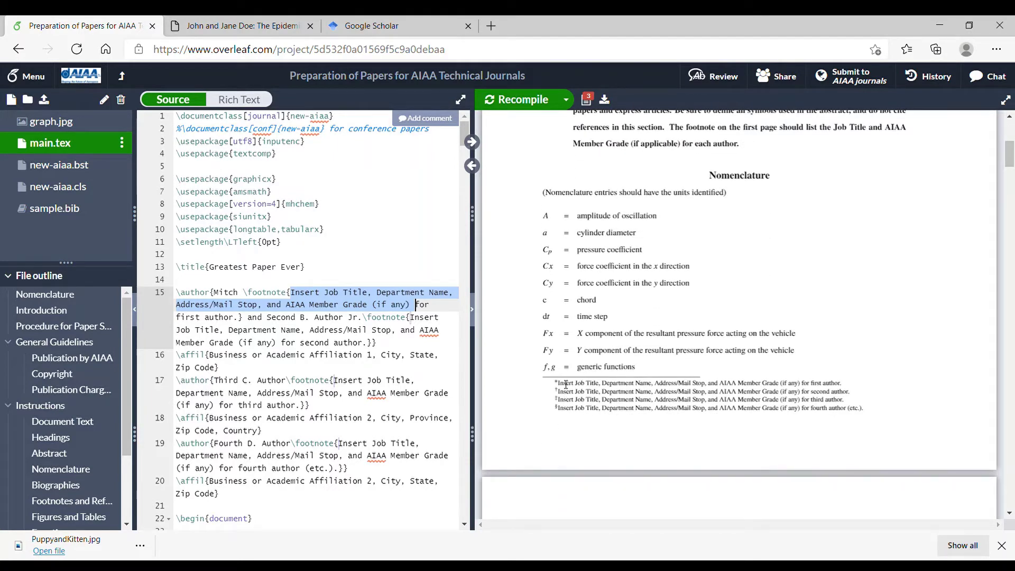
drag(559, 384, 726, 396)
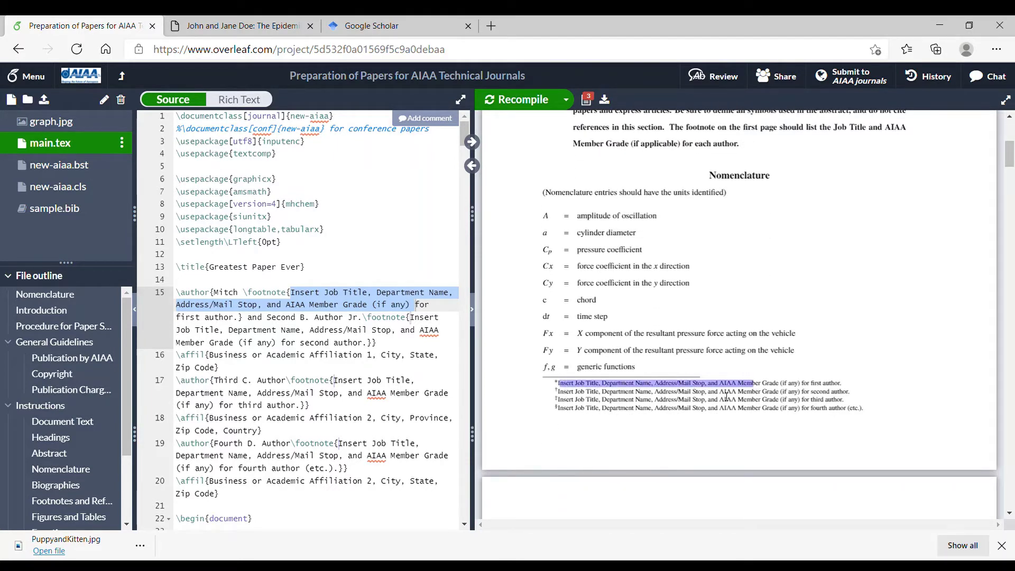
click(571, 389)
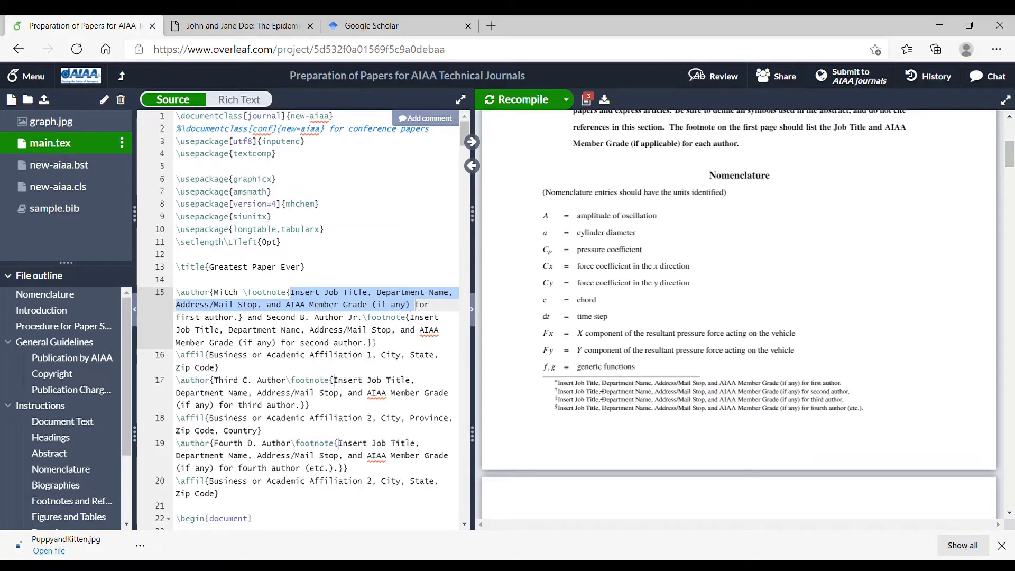
scroll(690, 367, up, 3)
scroll(690, 368, up, 3)
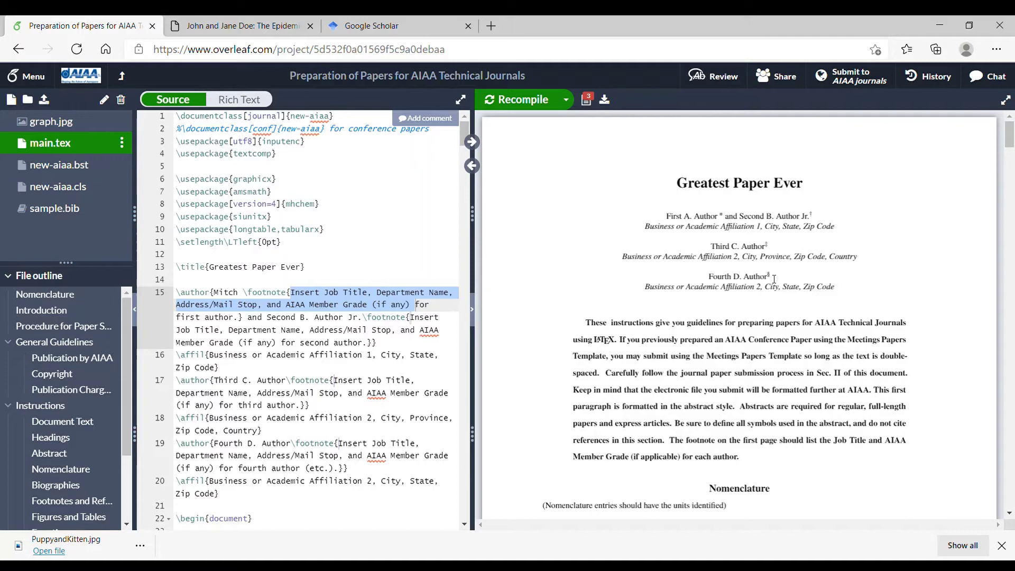
double_click(768, 277)
scroll(593, 312, down, 5)
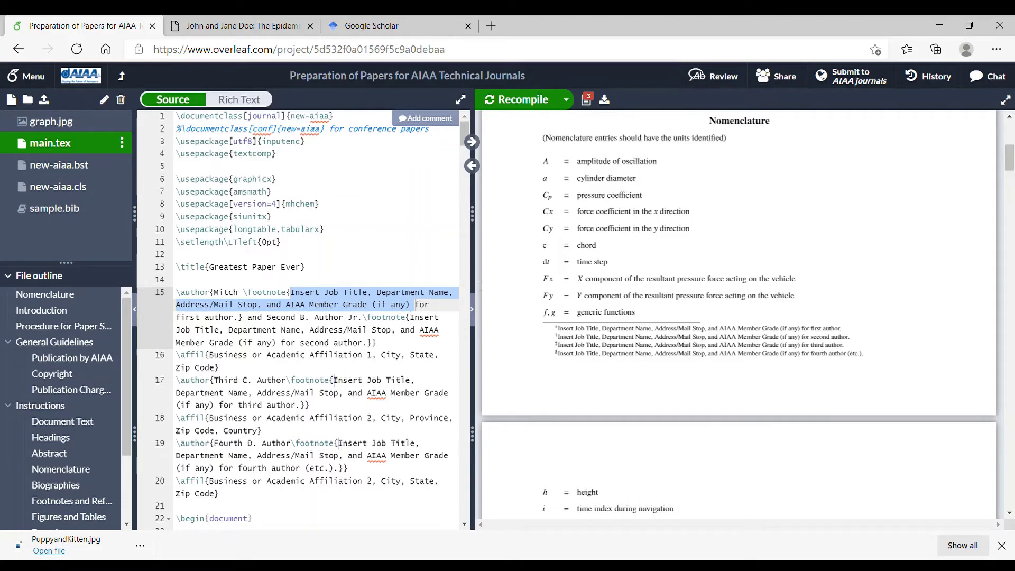
scroll(669, 309, up, 5)
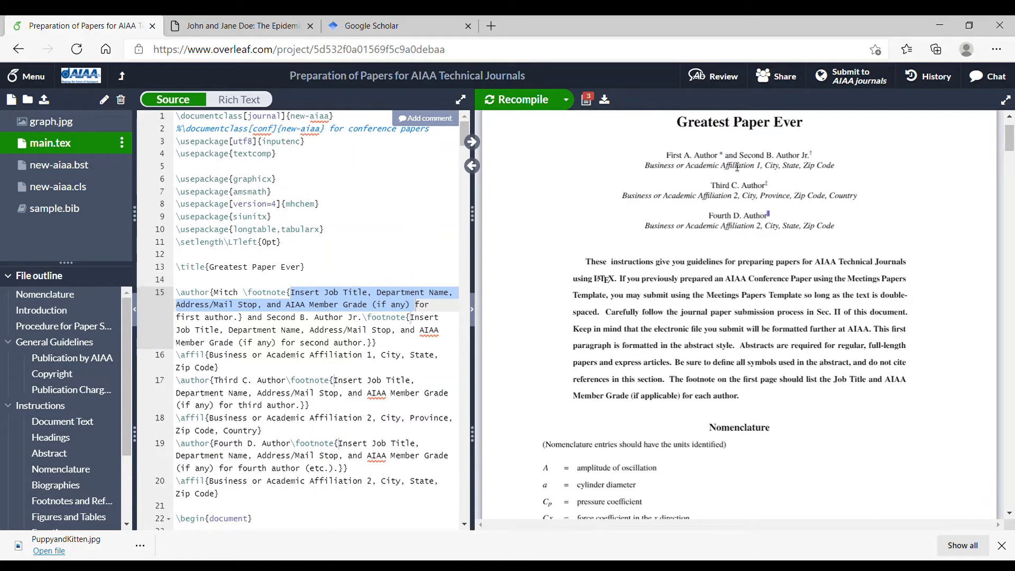
Scroll to \section{Introduction} and place the caret in line 62's \lettrine paragraph.
click(394, 244)
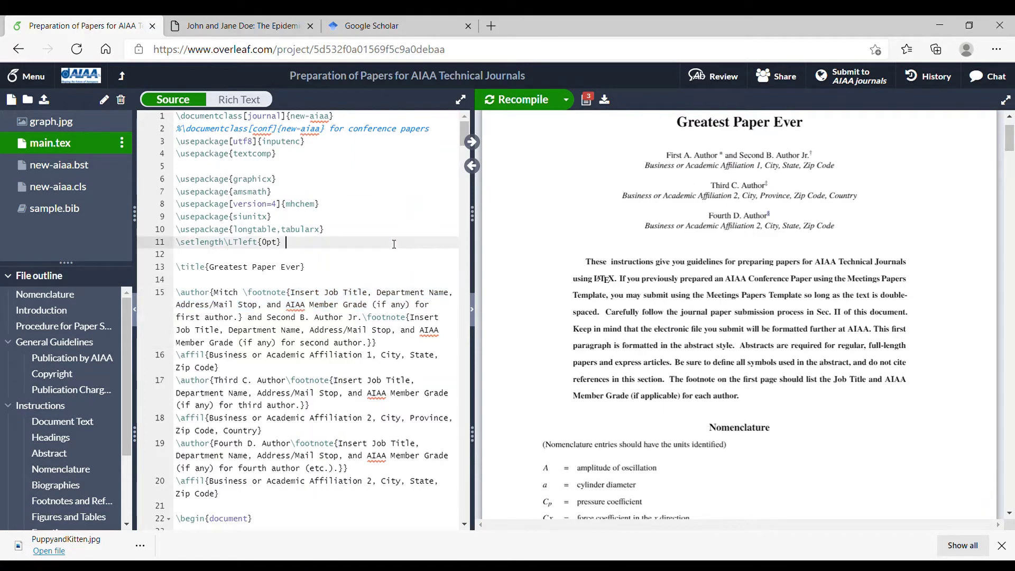
scroll(310, 299, down, 8)
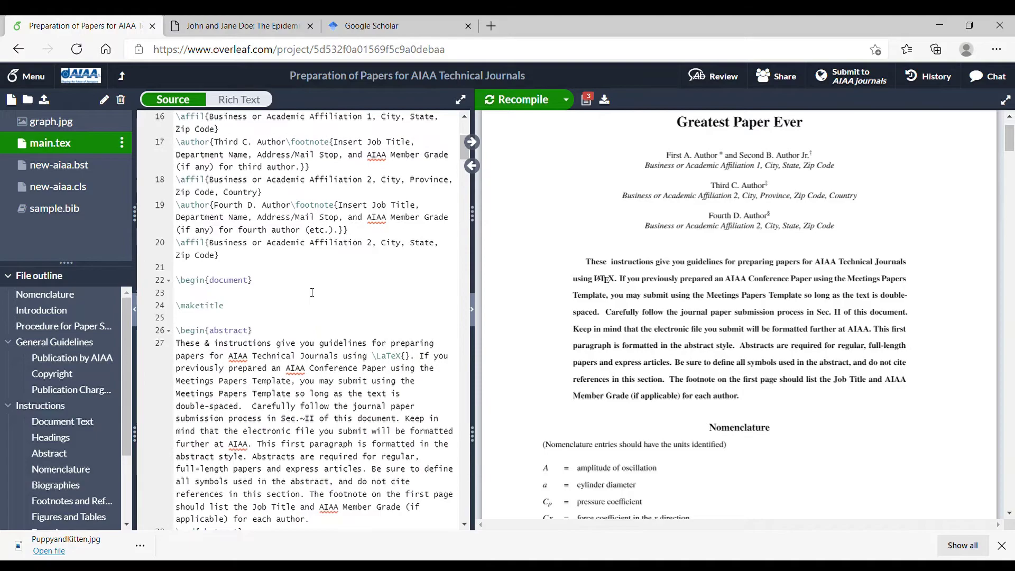
scroll(310, 301, down, 10)
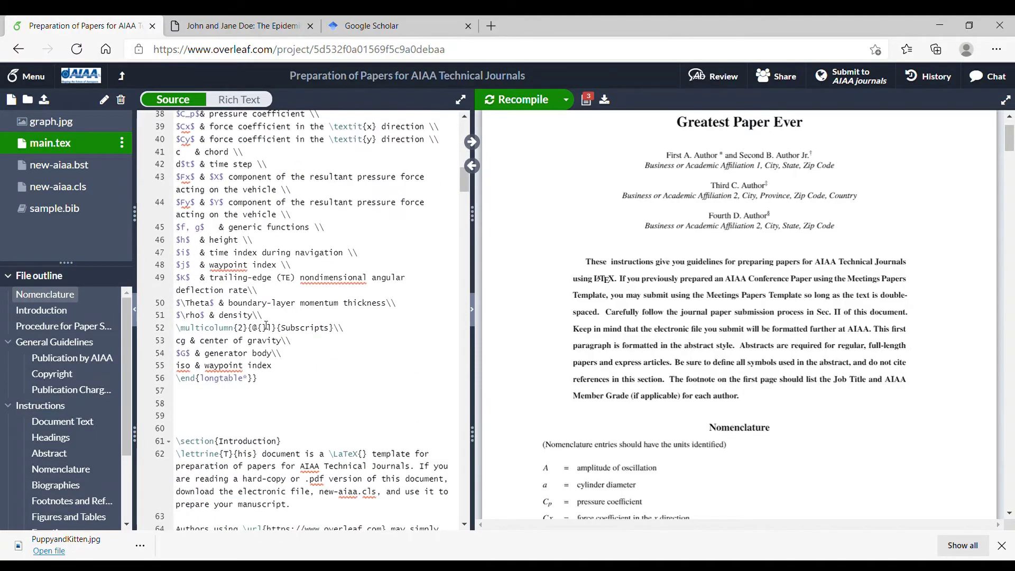
scroll(254, 341, down, 5)
scroll(254, 341, up, 3)
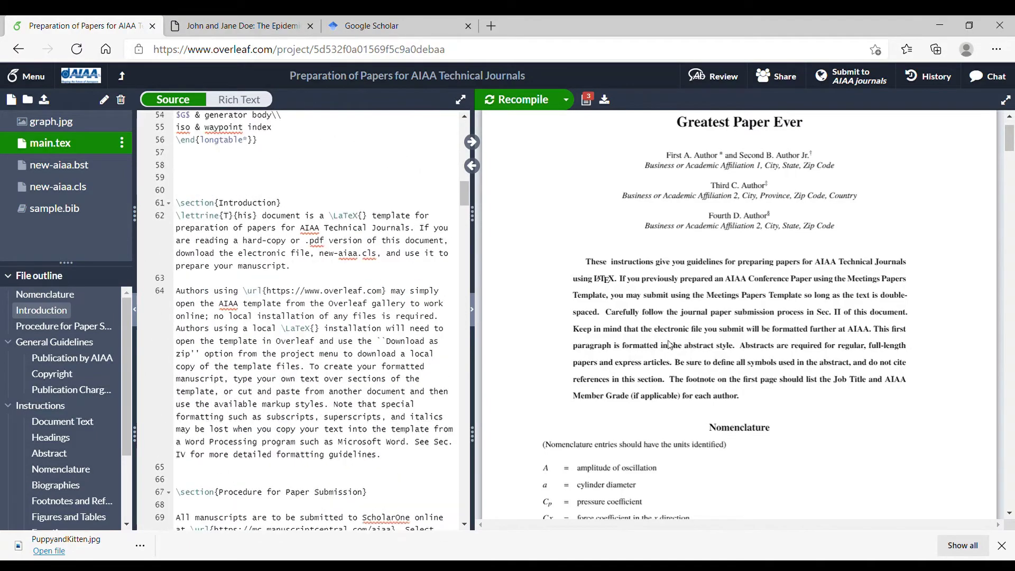
scroll(648, 324, down, 15)
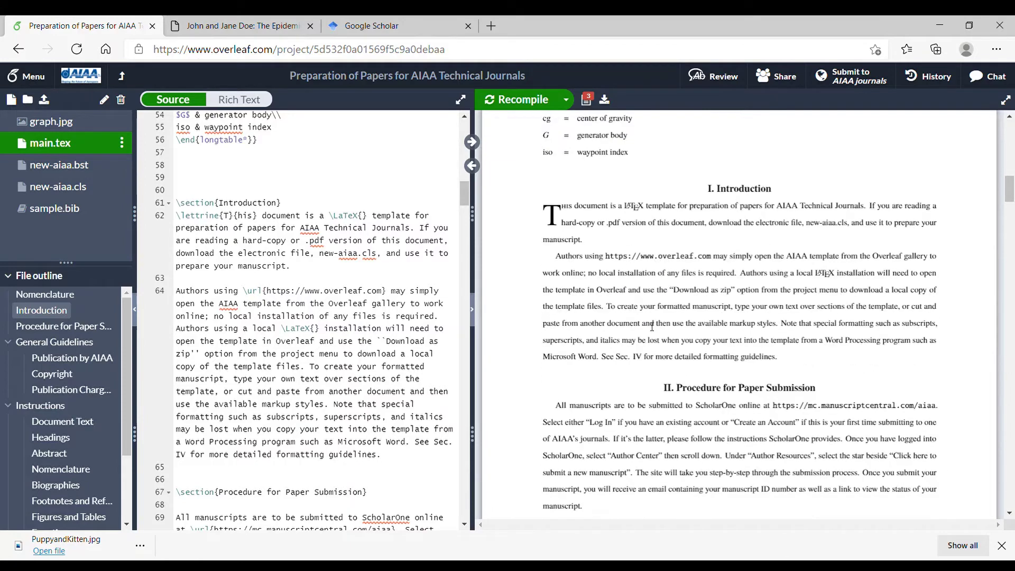
scroll(650, 321, up, 1)
click(197, 233)
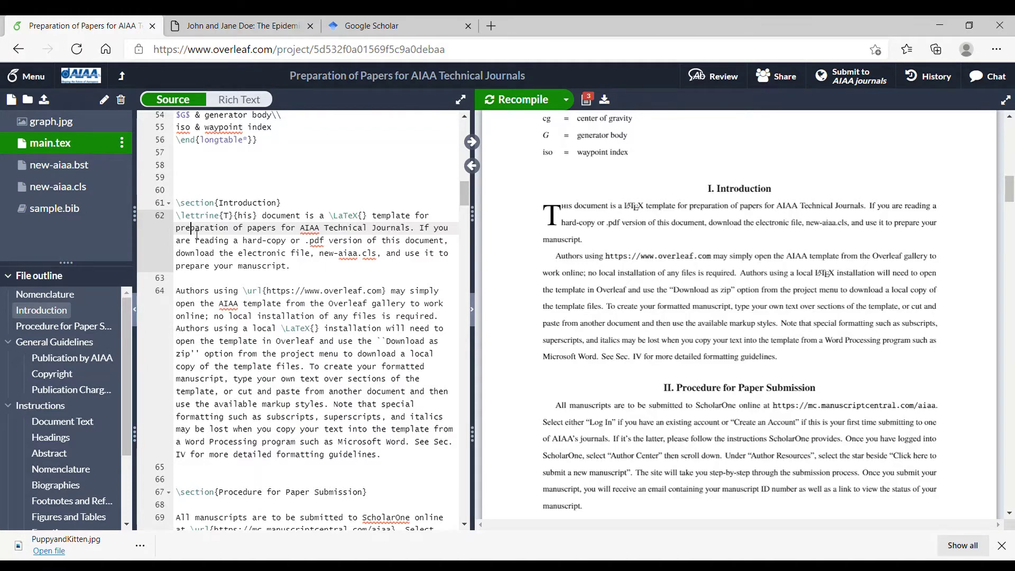
click(182, 219)
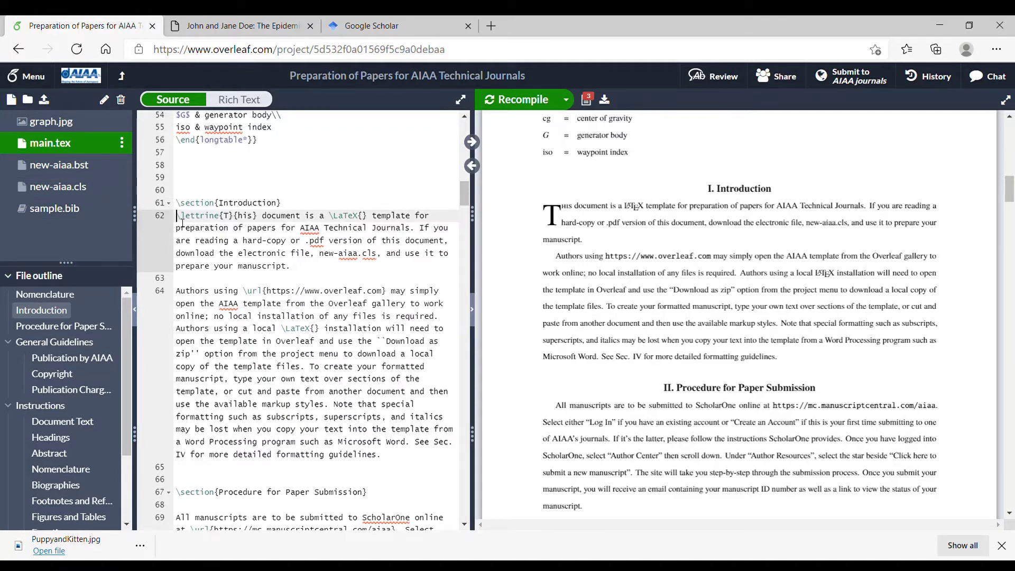
drag(182, 221, 187, 219)
click(195, 241)
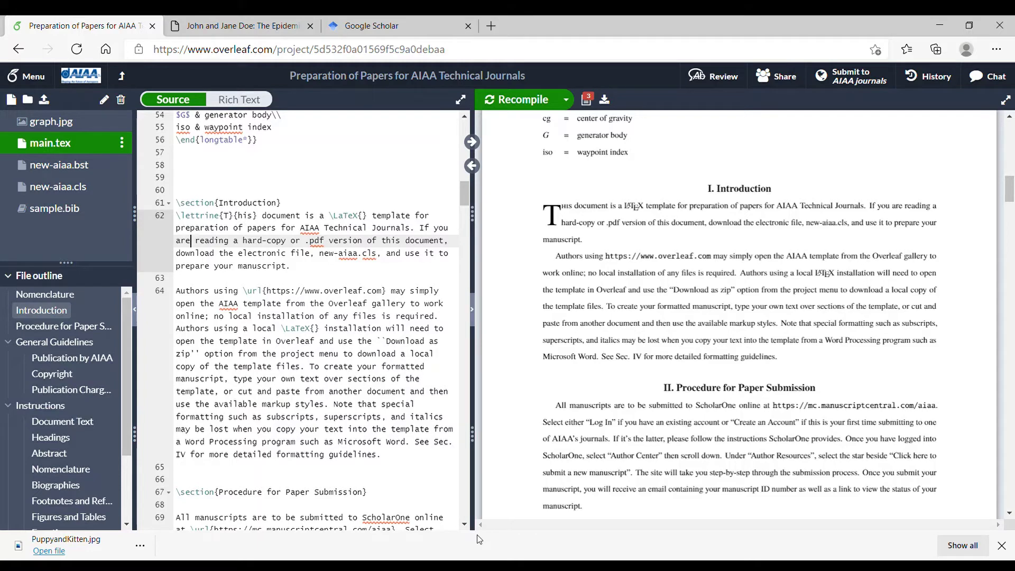
click(195, 244)
text(\)
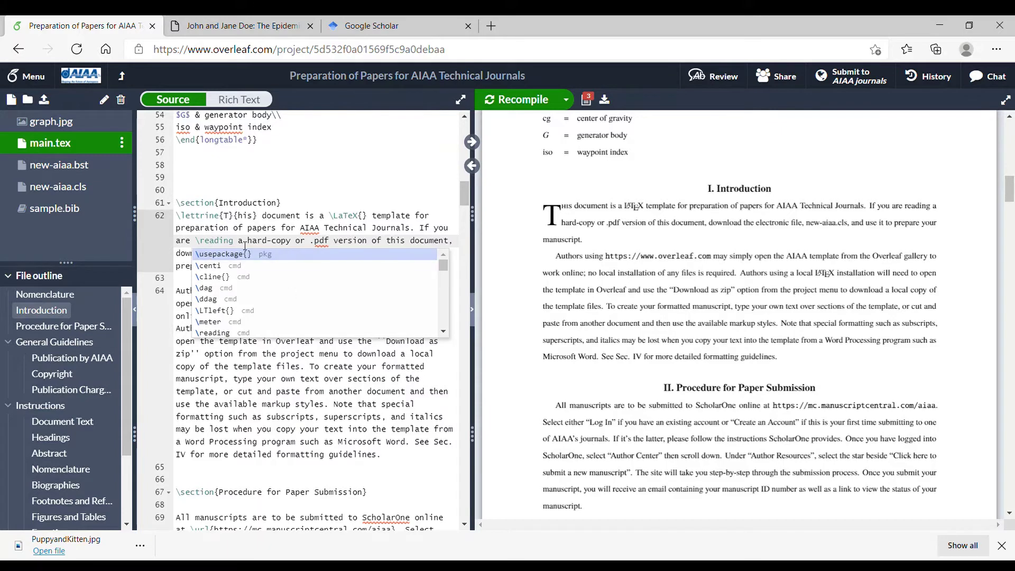
drag(233, 242, 209, 243)
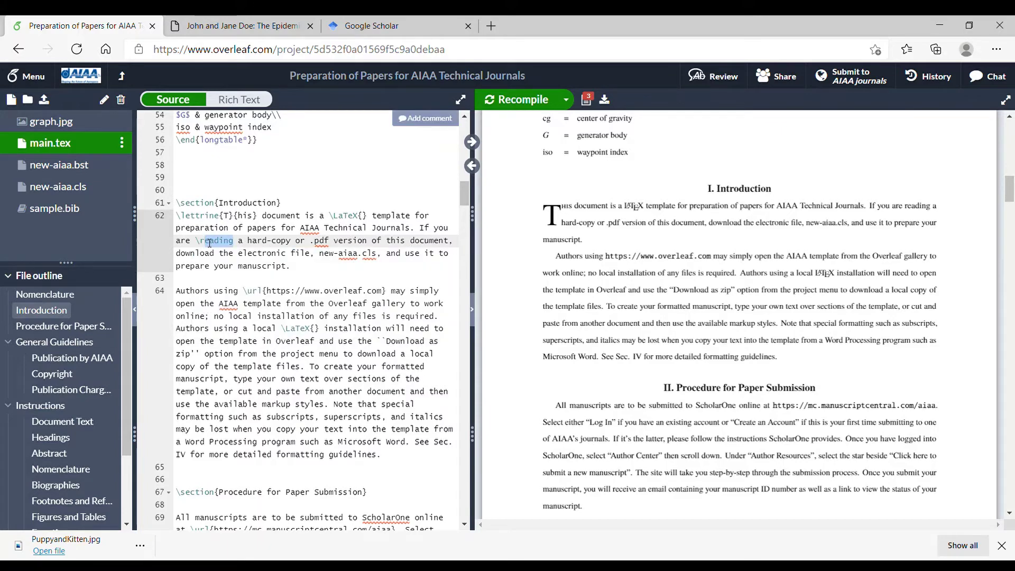
click(202, 242)
key(BackSpace)
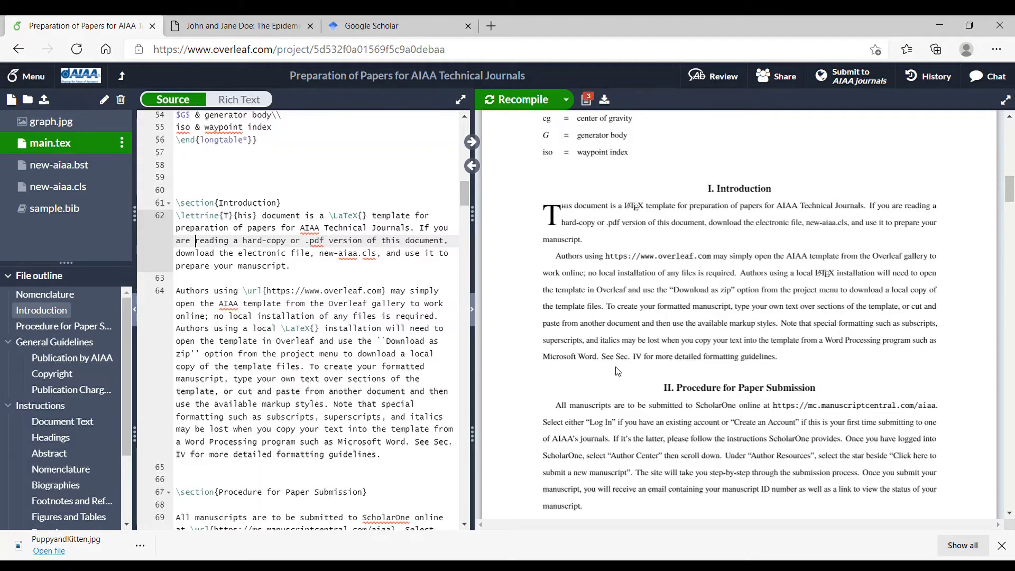
Insert a bare & before 'reading' on line 62 and recompile to reveal the alignment-tab error.
text(%)
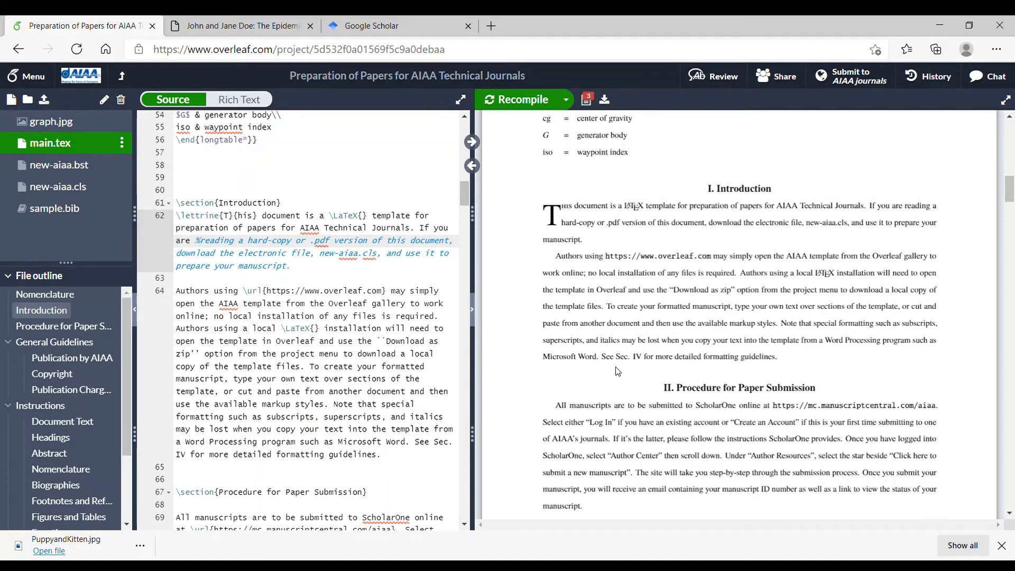
key(BackSpace)
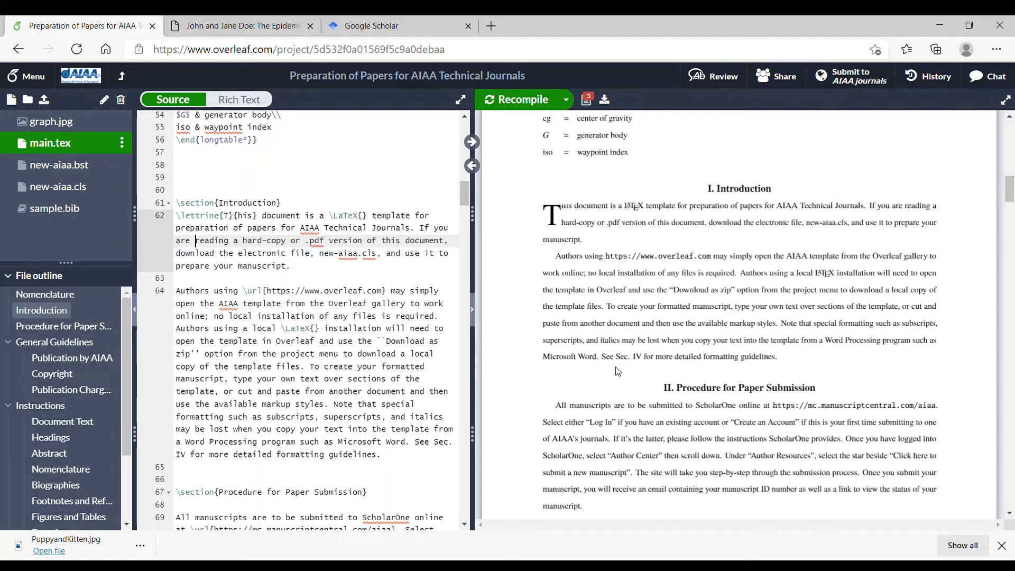
text(&)
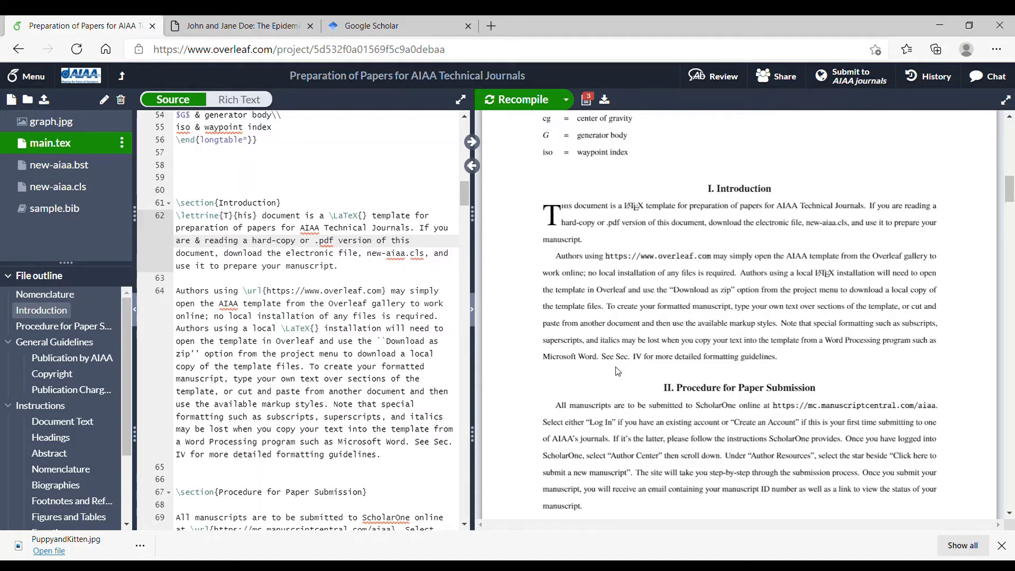
click(516, 100)
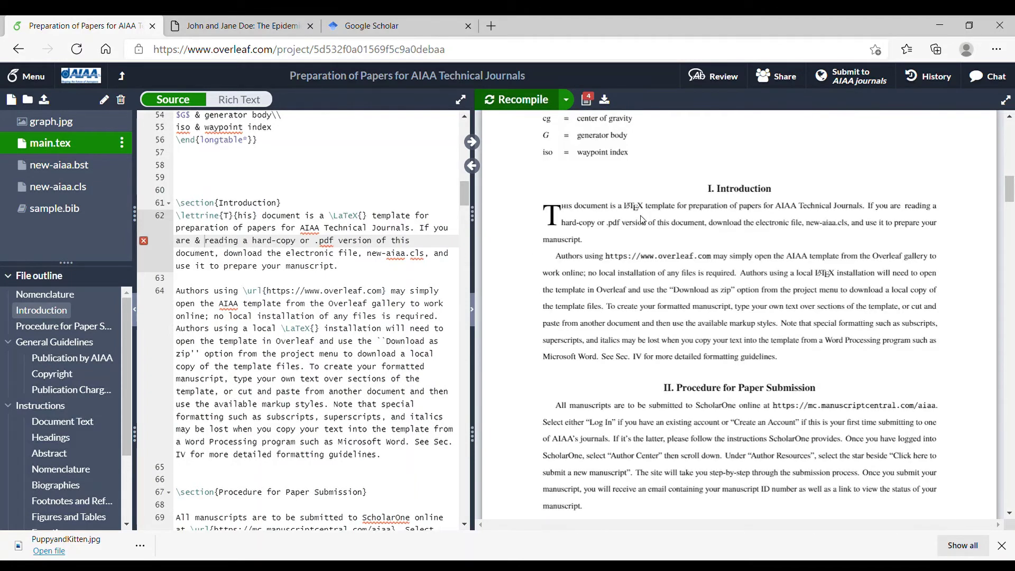
click(905, 209)
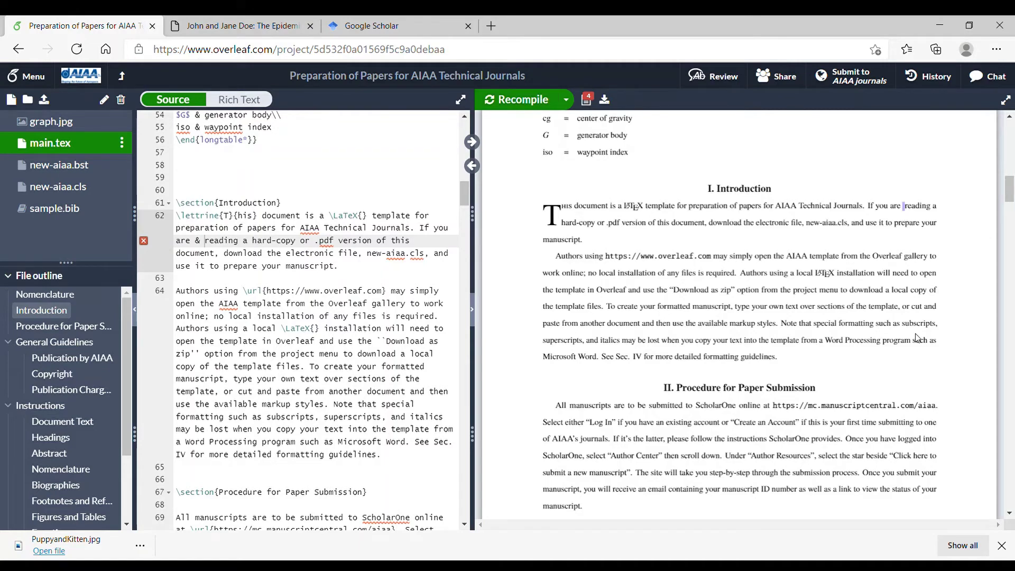
mouse_move(140, 259)
Swap the & for an escaped \% before 'reading', recompile to check the PDF, then delete it.
key(BackSpace)
key(BackSpace)
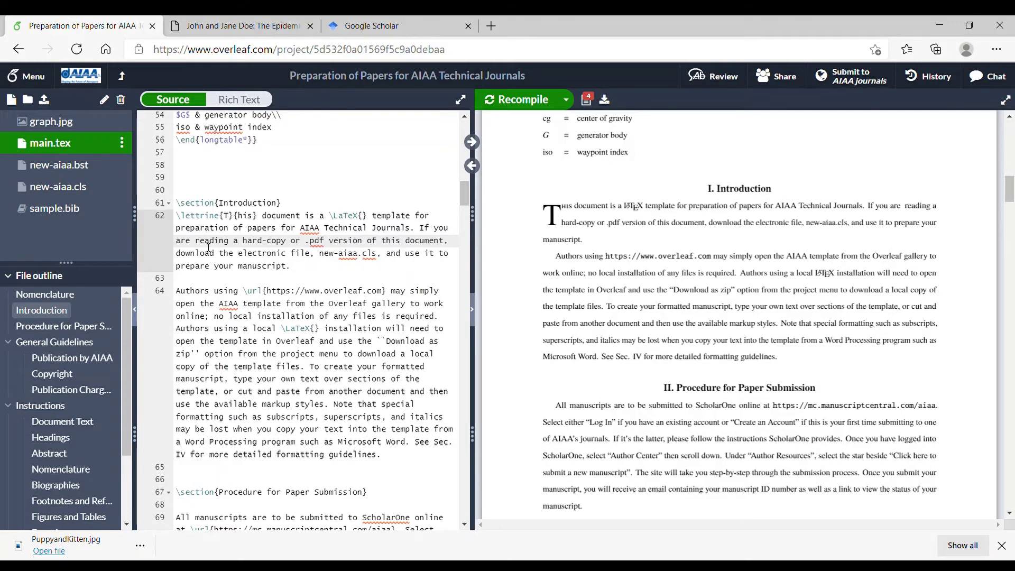
text(%)
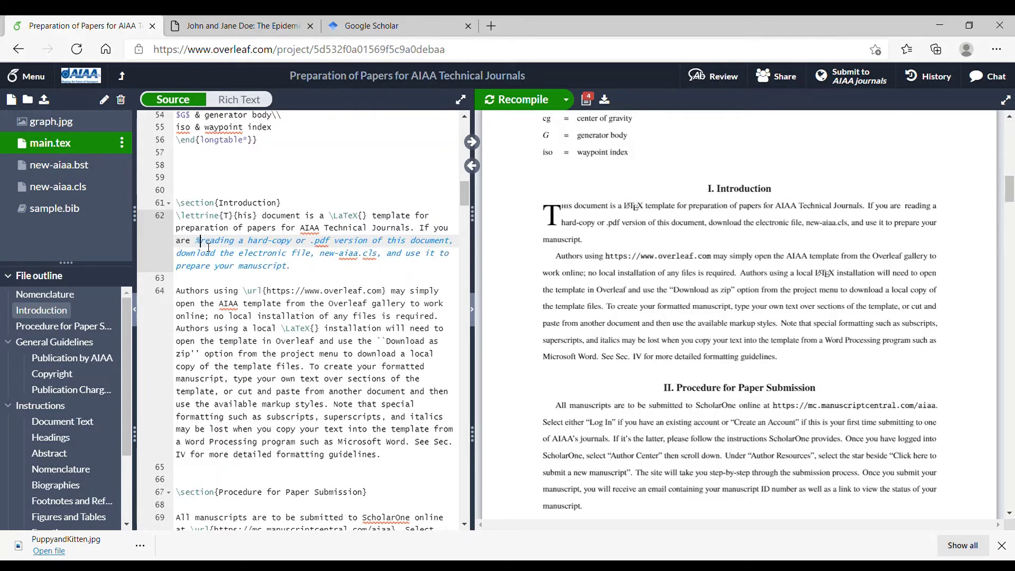
key(Left)
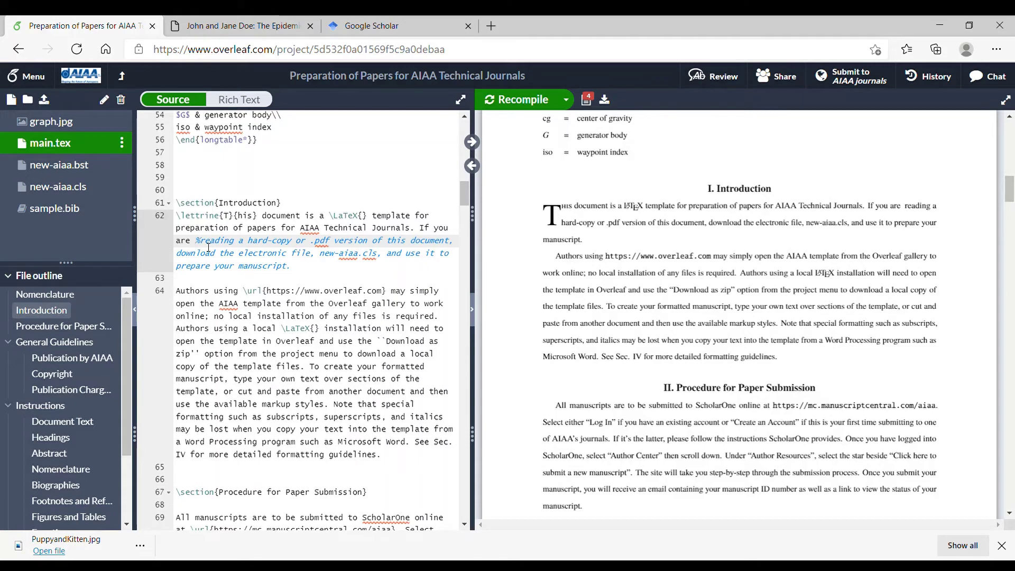
text(\)
key(Escape)
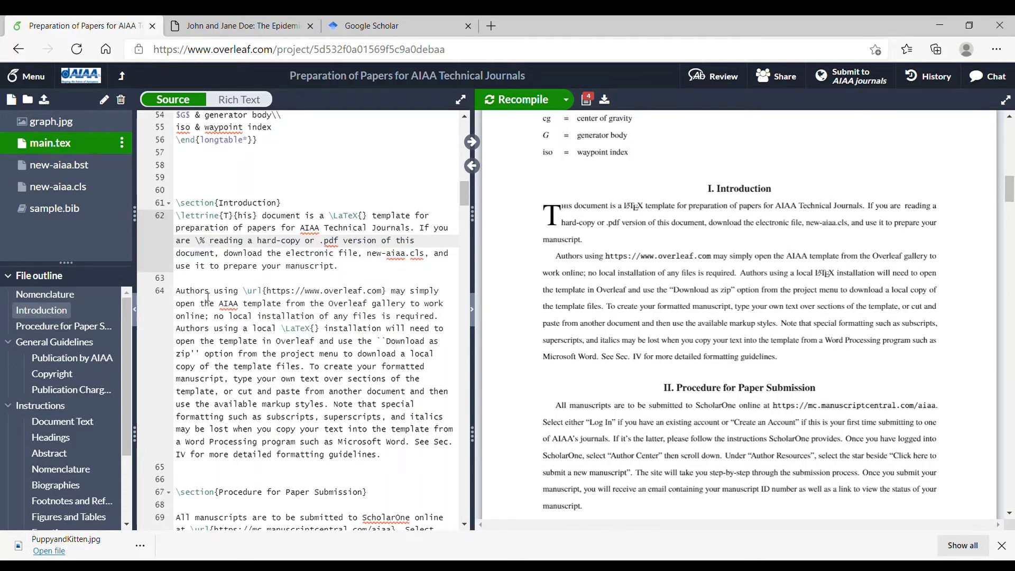
key(ctrl+s)
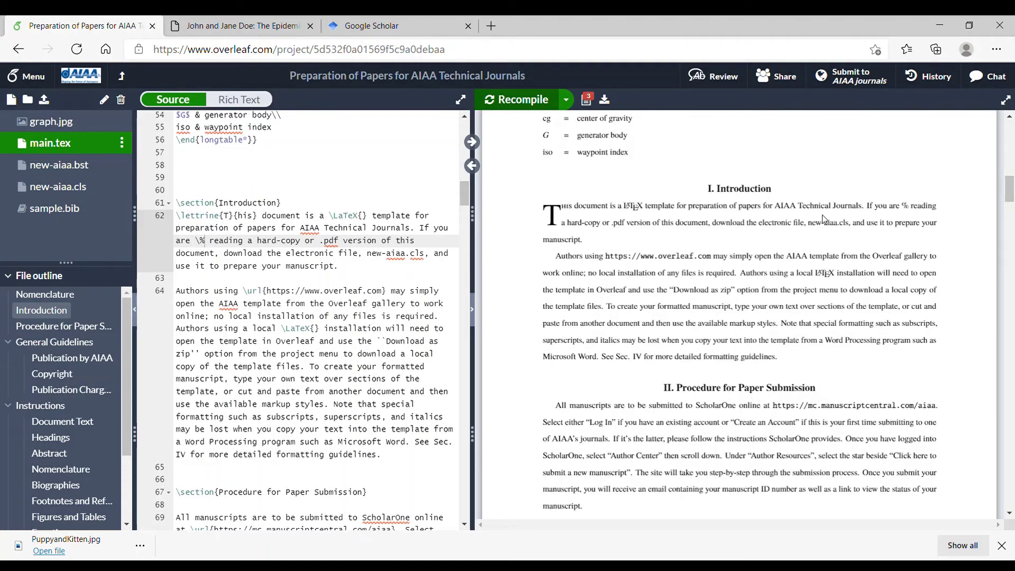
drag(911, 210, 902, 210)
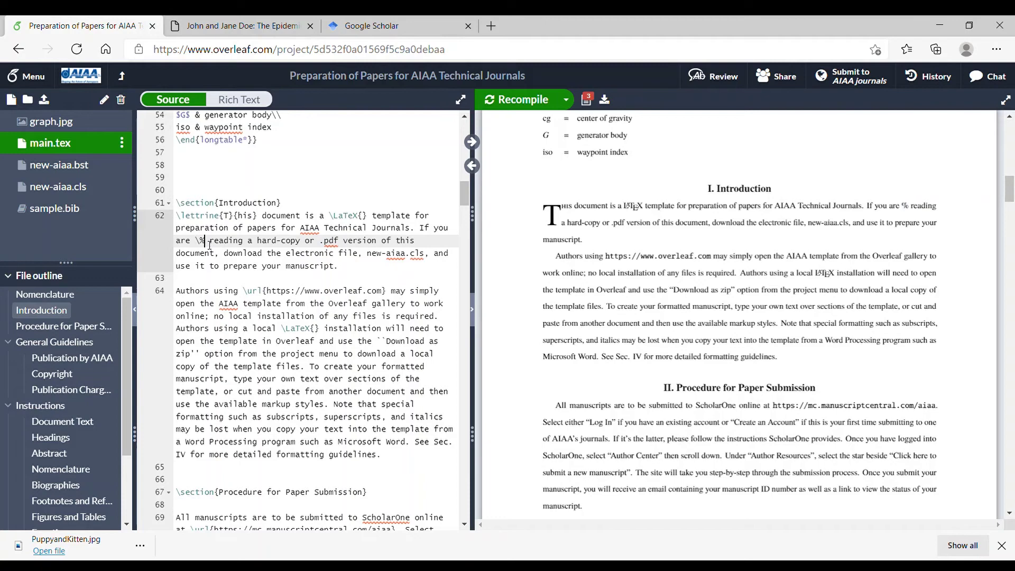
key(BackSpace)
key(BackSpace)
key(BackSpace)
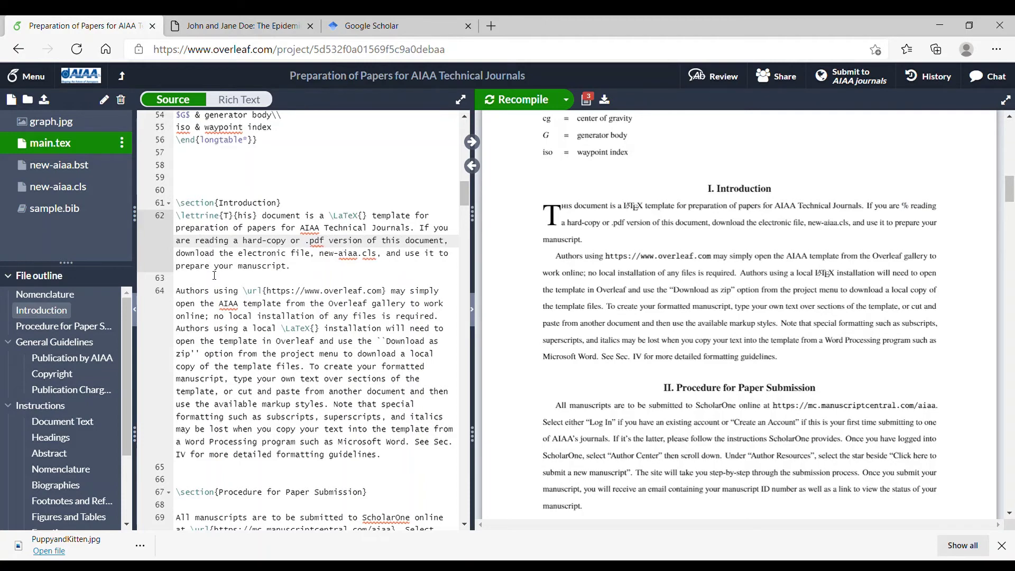
Paste '\& \% \$ \# \_ \{ \}' with \textasciitilde, \textasciicircum, \textbackslash on line 63, add blank lines, recompile.
click(216, 278)
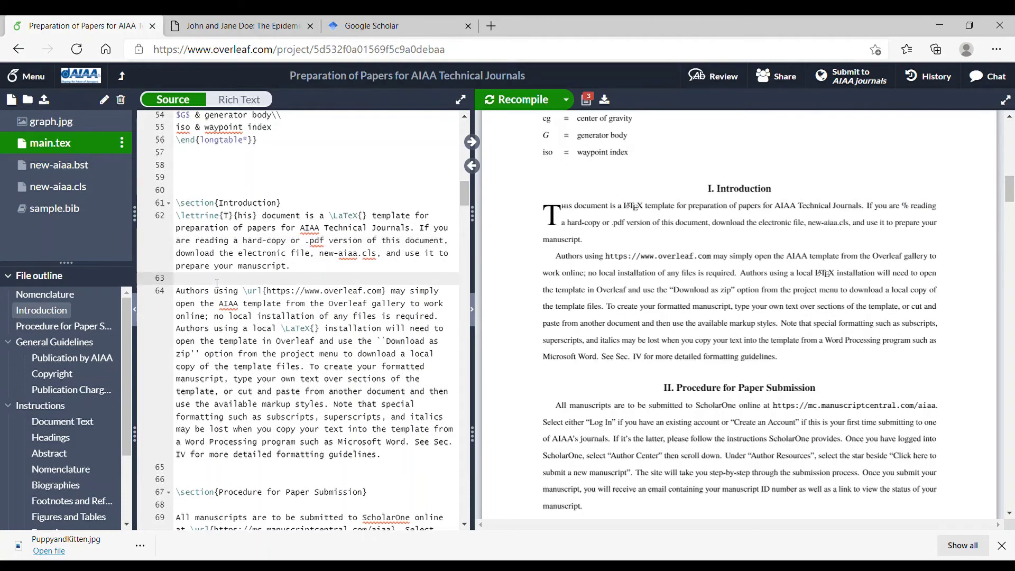
text(\& \% \$ \# \_ \{ \}  \textasciitilde  \textasciicircum  \textbackslash)
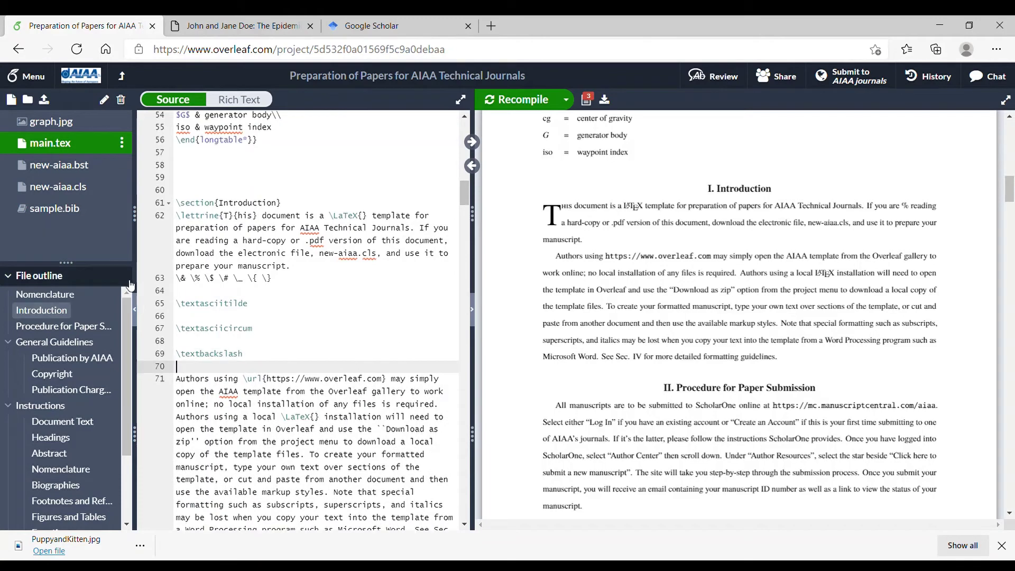
key(Return)
click(183, 280)
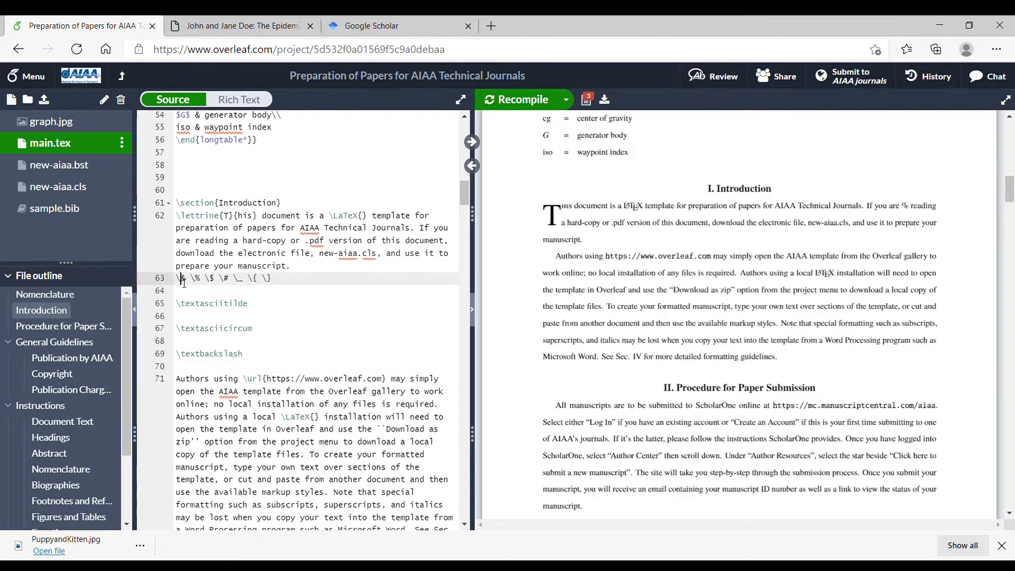
key(Return)
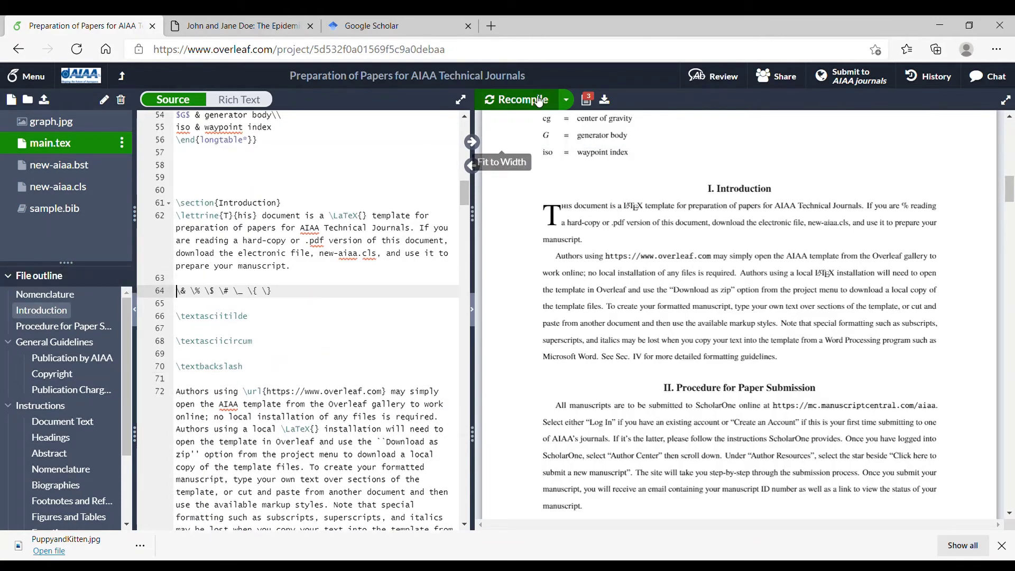
click(518, 99)
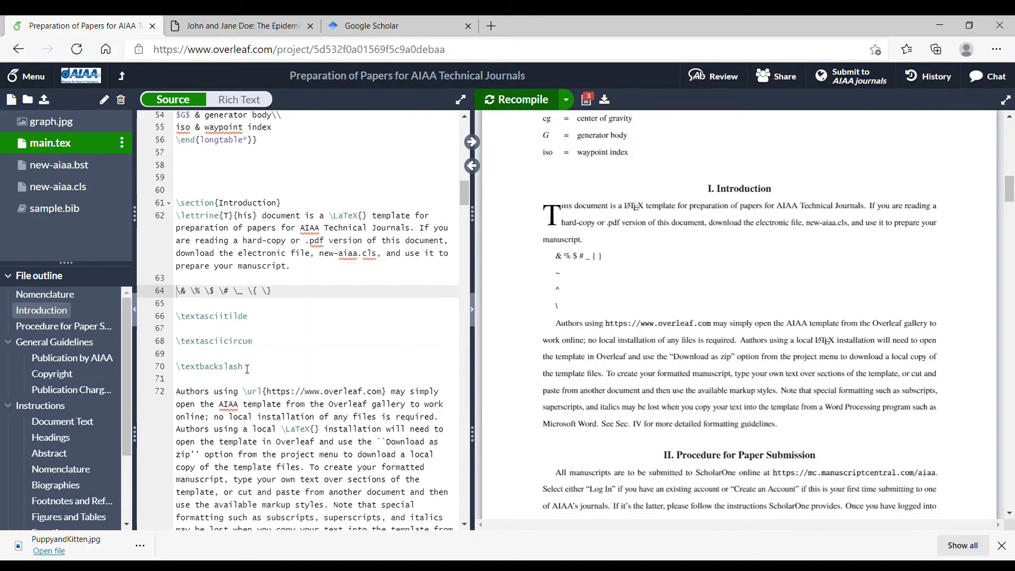
drag(177, 370, 262, 375)
click(257, 385)
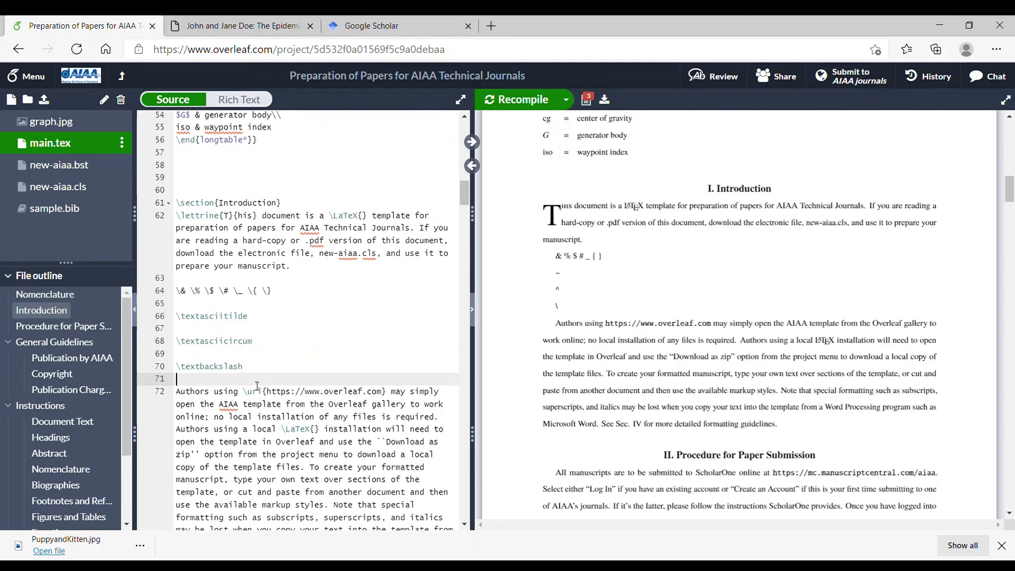
click(247, 443)
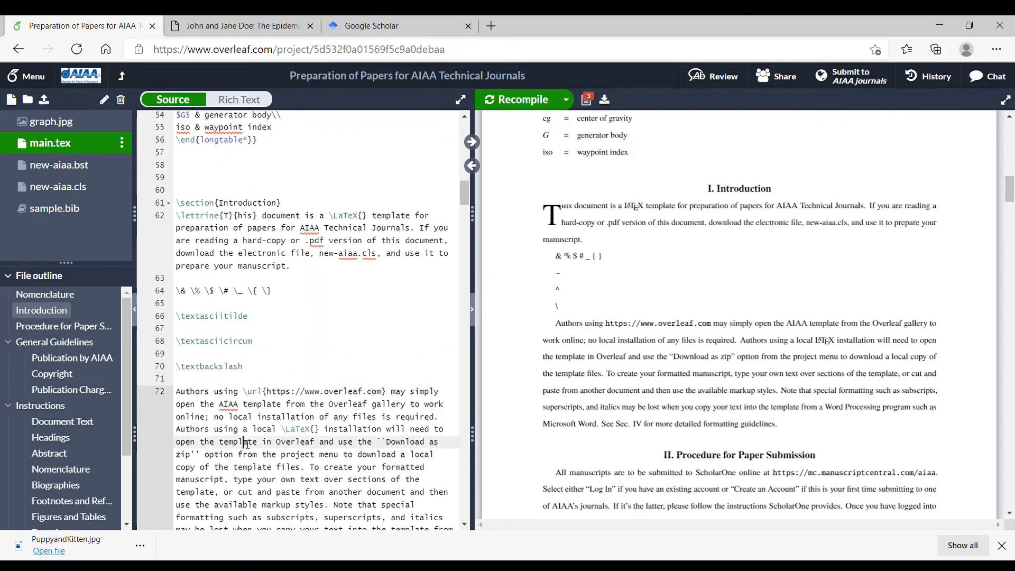
click(242, 480)
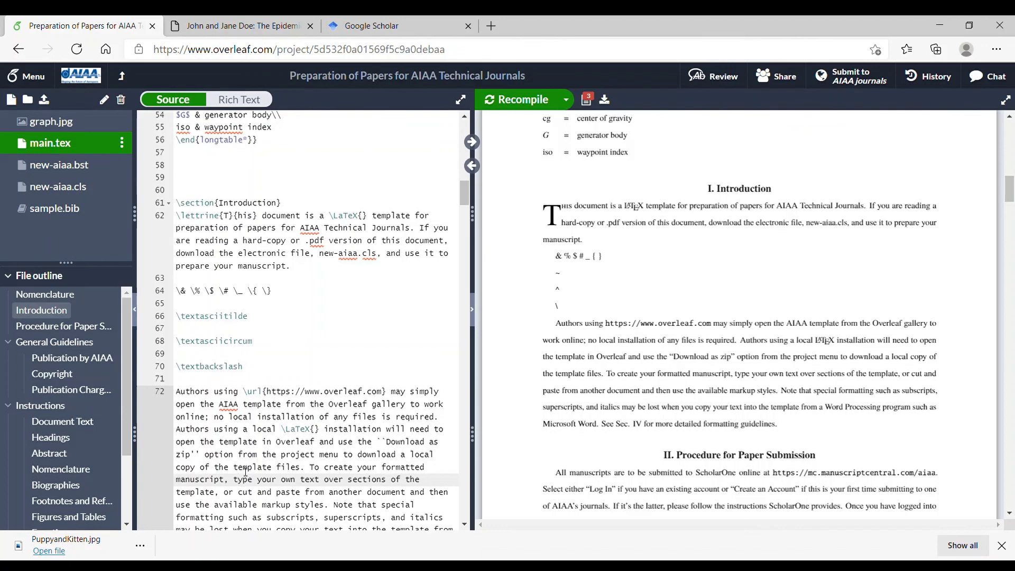
click(184, 298)
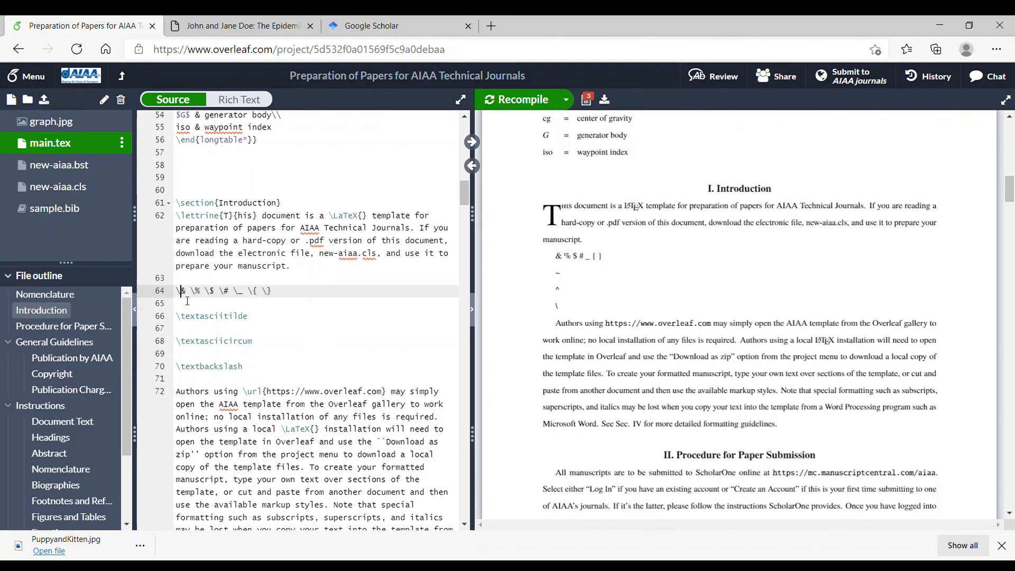